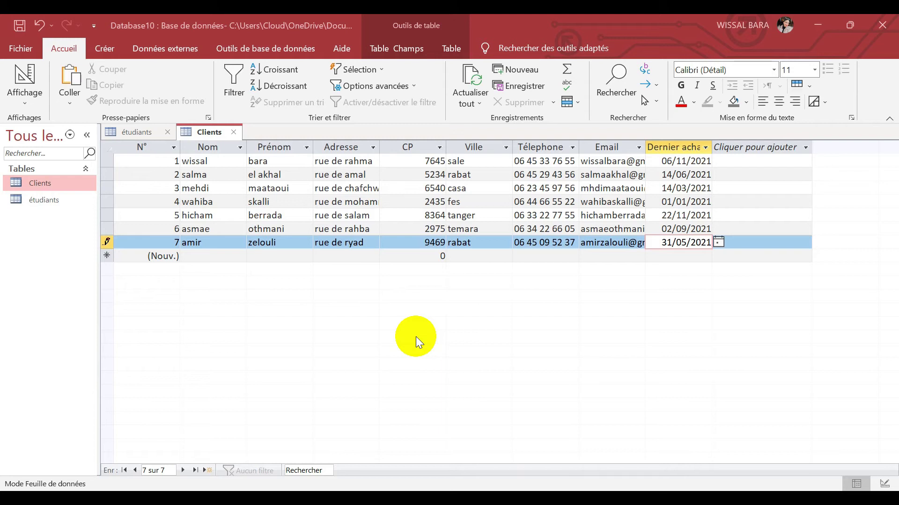
# Close the open tables, start a new design-view query on the Clients table and enlarge its field list to show every field.
pyautogui.click(167, 132)
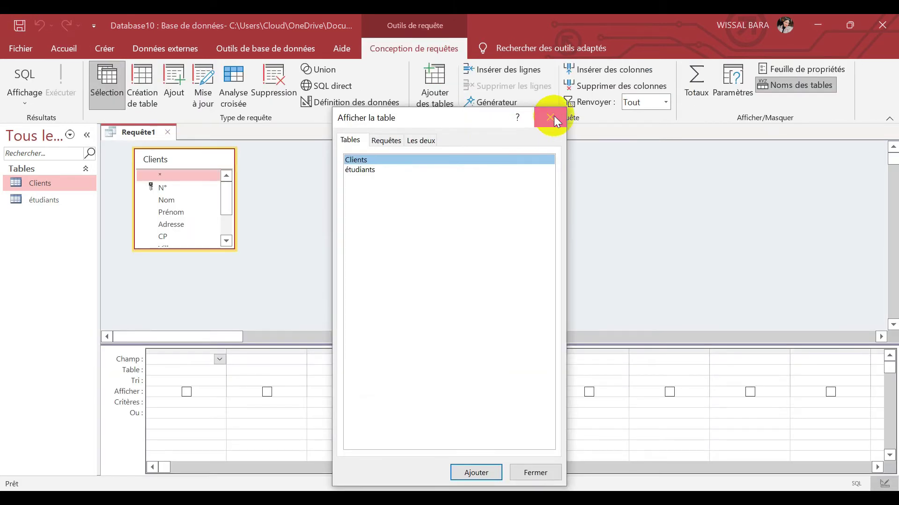
pyautogui.click(550, 117)
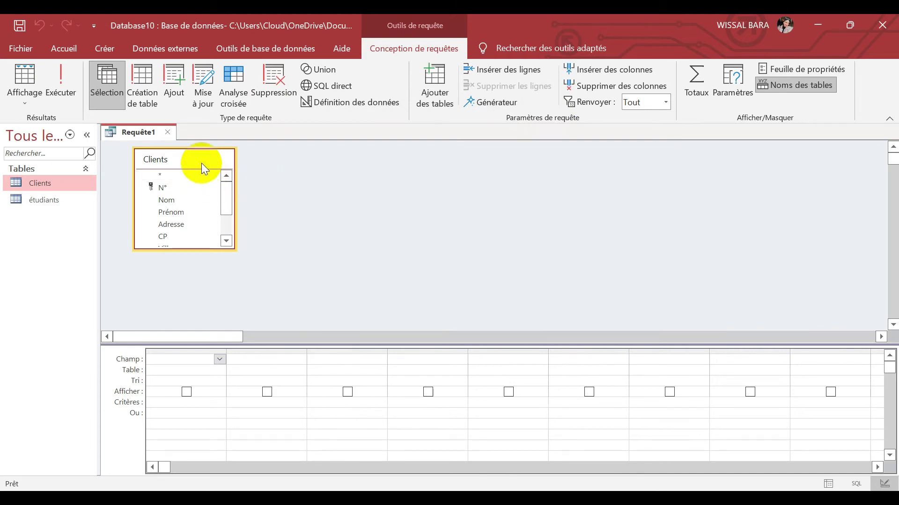
pyautogui.moveTo(206, 159); pyautogui.dragTo(401, 177)
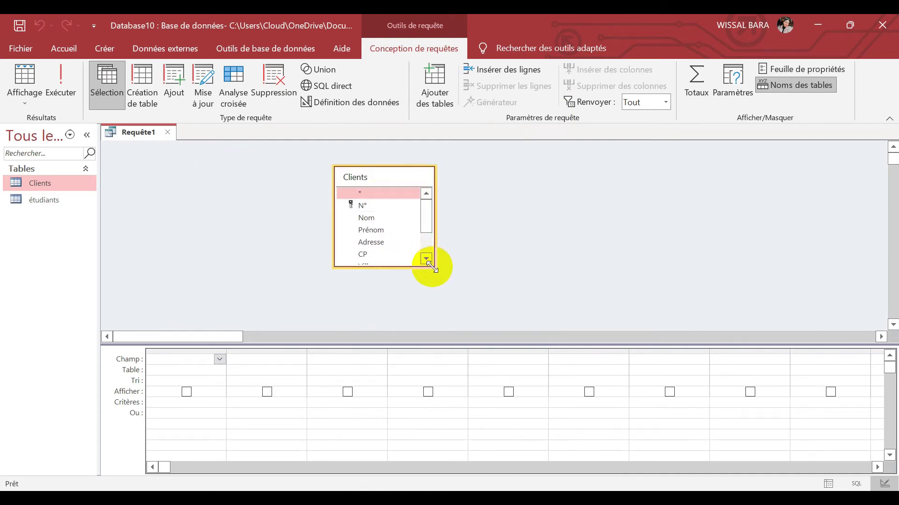
pyautogui.moveTo(434, 268); pyautogui.dragTo(432, 266)
pyautogui.click(431, 263)
pyautogui.moveTo(434, 268); pyautogui.dragTo(552, 328)
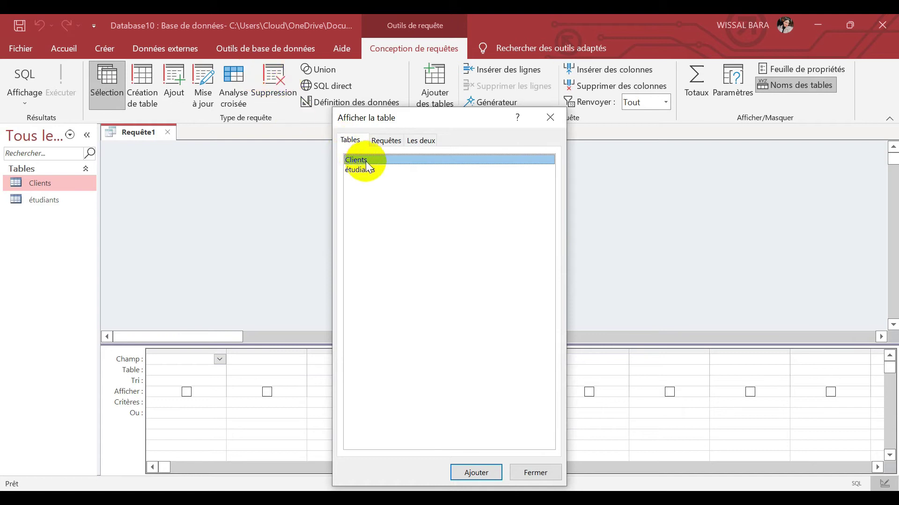
pyautogui.click(469, 470)
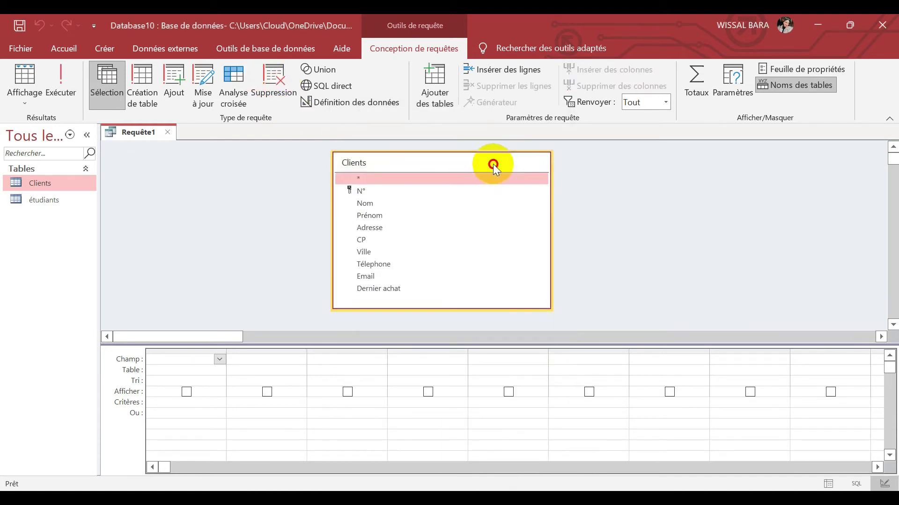
# Add all the Clients fields, from N° through Dernier achat, to the query grid.
pyautogui.doubleClick(431, 184)
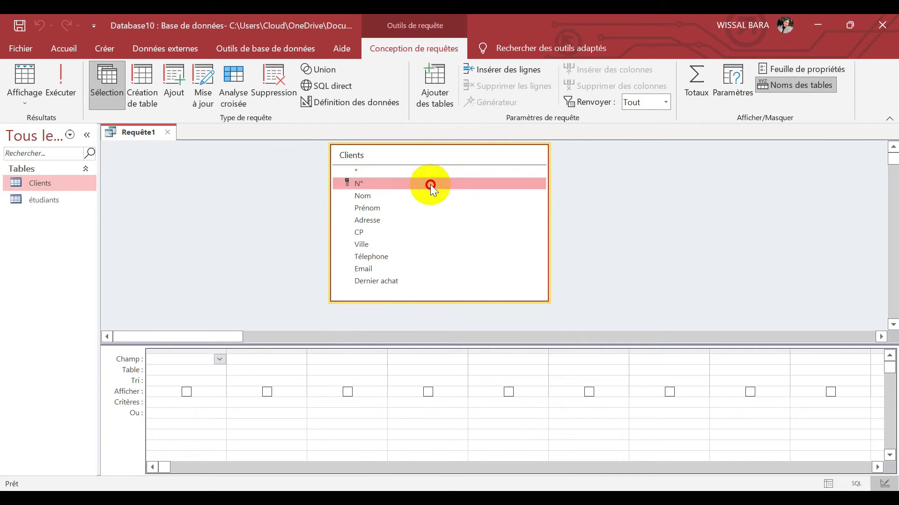
pyautogui.doubleClick(422, 197)
pyautogui.doubleClick(418, 207)
pyautogui.doubleClick(413, 220)
pyautogui.doubleClick(411, 232)
pyautogui.doubleClick(410, 244)
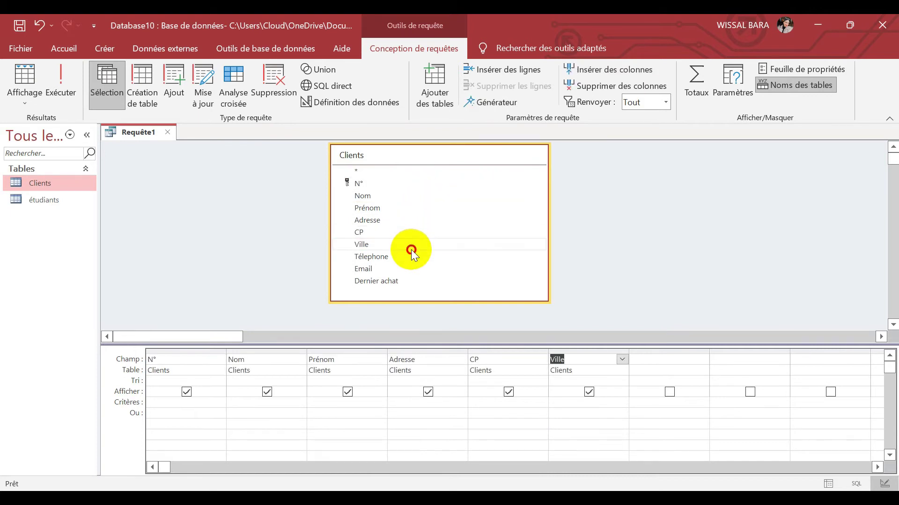
pyautogui.doubleClick(408, 257)
pyautogui.doubleClick(408, 269)
pyautogui.doubleClick(409, 281)
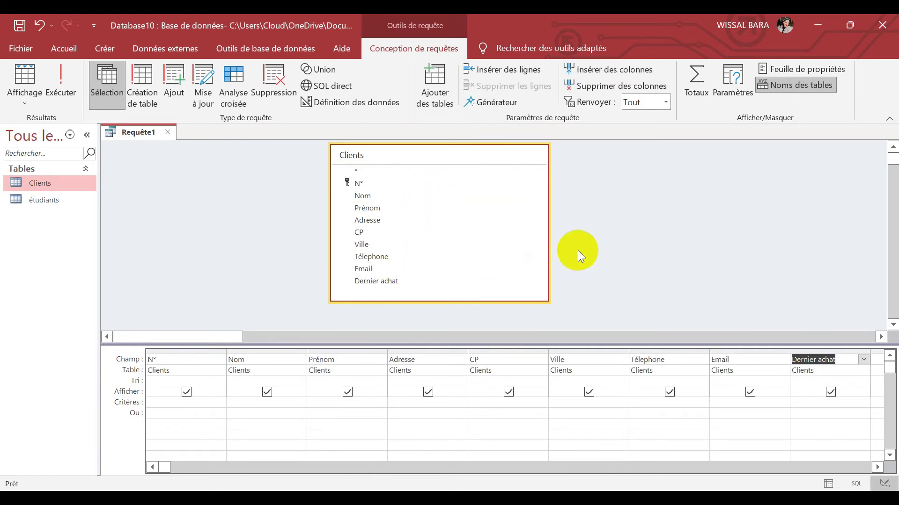
# Set the criterion for the Dernier achat field to 01/01/2021.
pyautogui.click(594, 217)
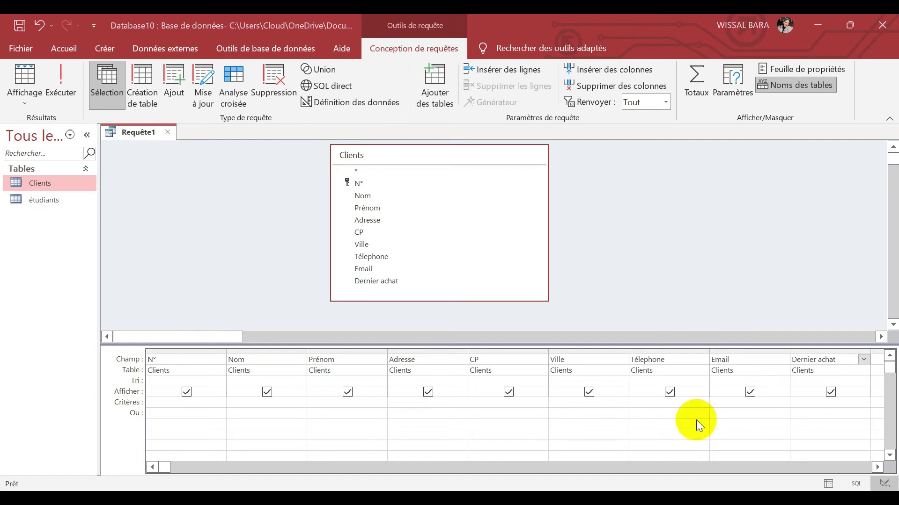
pyautogui.click(800, 402)
pyautogui.write('01/01/2021')
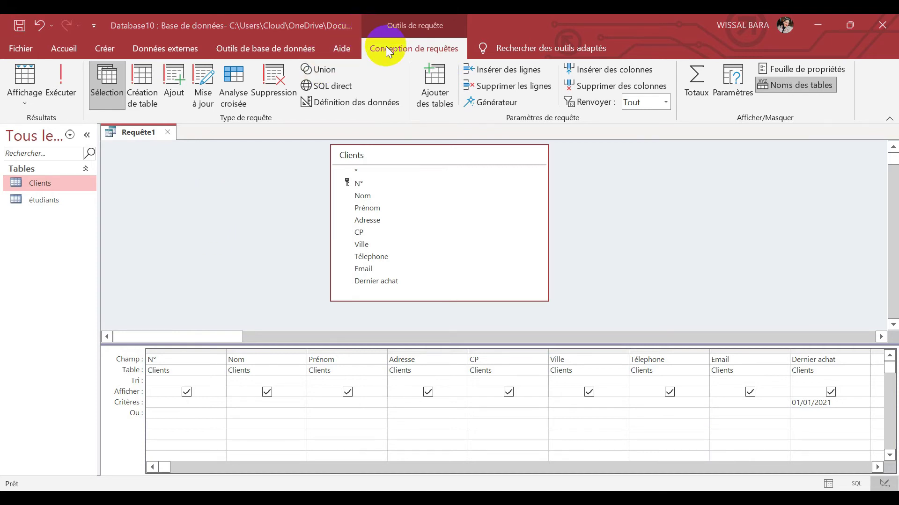
# Turn the query into a make-table query that creates a table named "client archives" in the current database.
pyautogui.click(139, 80)
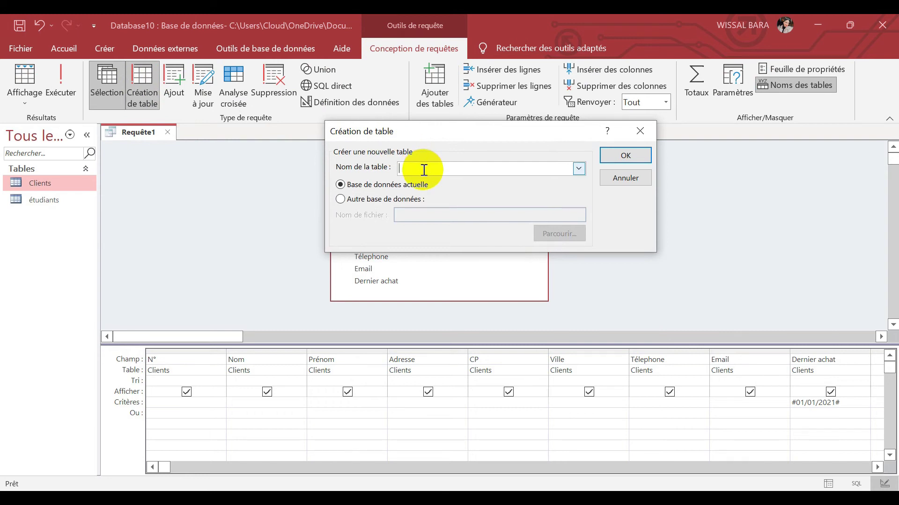
pyautogui.write('client archives')
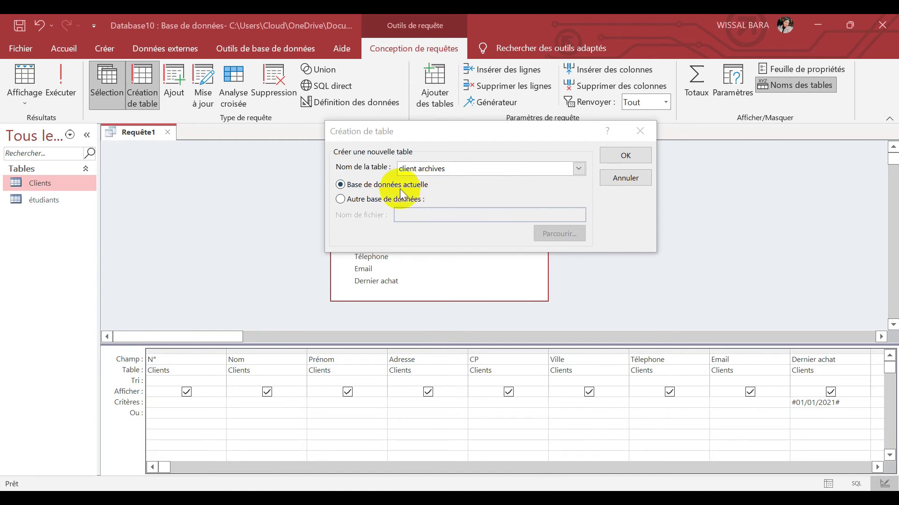
pyautogui.click(341, 198)
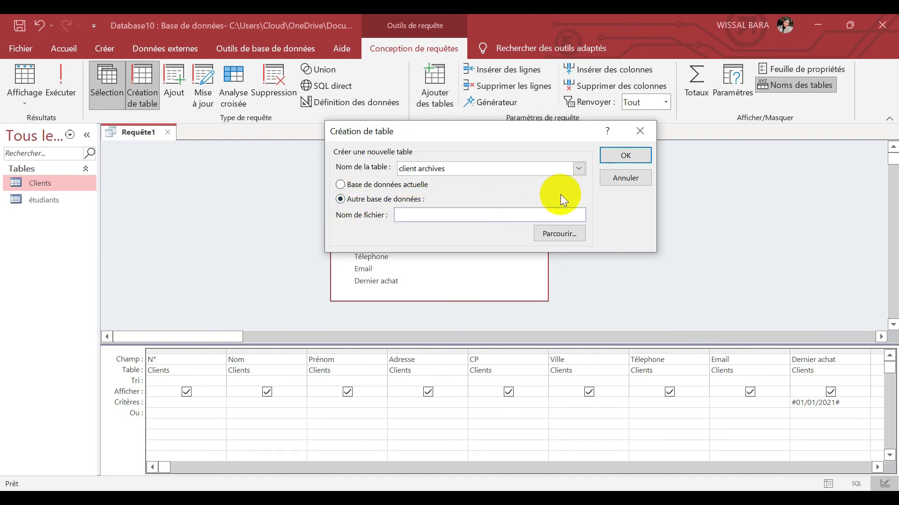
pyautogui.click(626, 152)
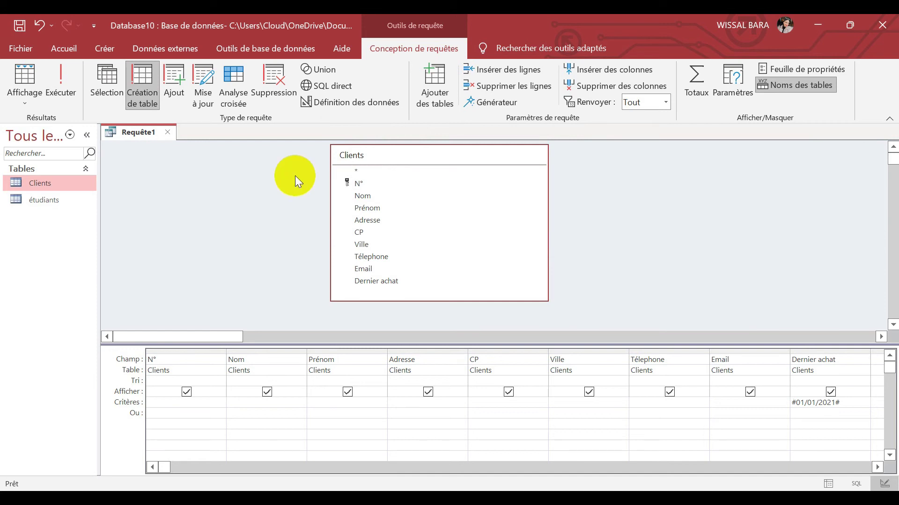
# Run the make-table query, accept creating the new table, and view the client archives table before closing it.
pyautogui.click(68, 82)
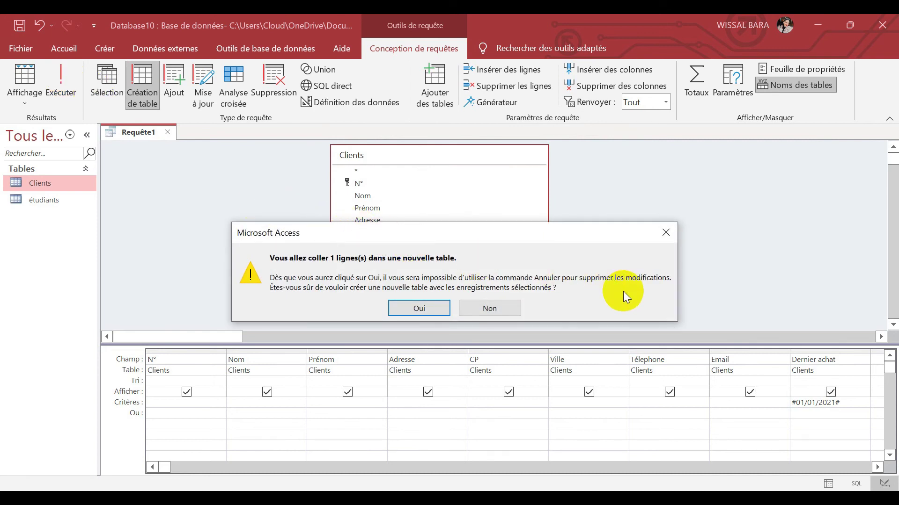
pyautogui.click(401, 309)
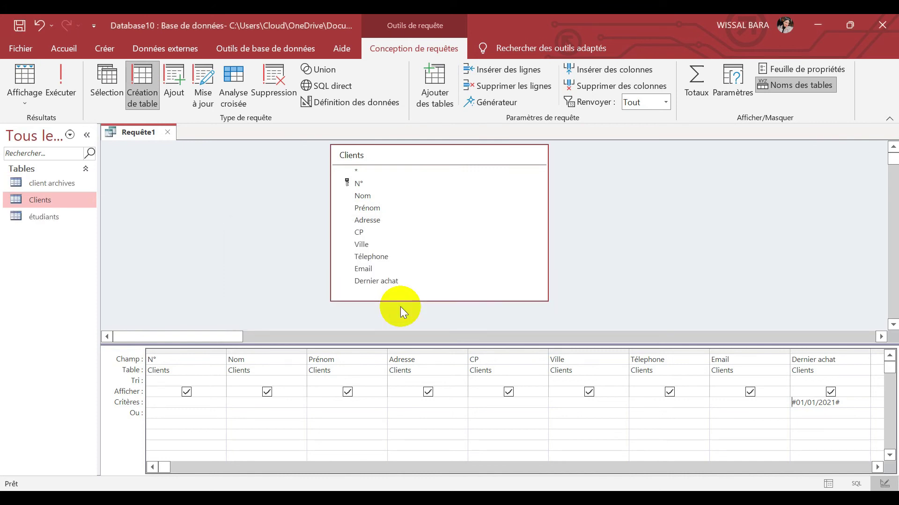
pyautogui.doubleClick(89, 183)
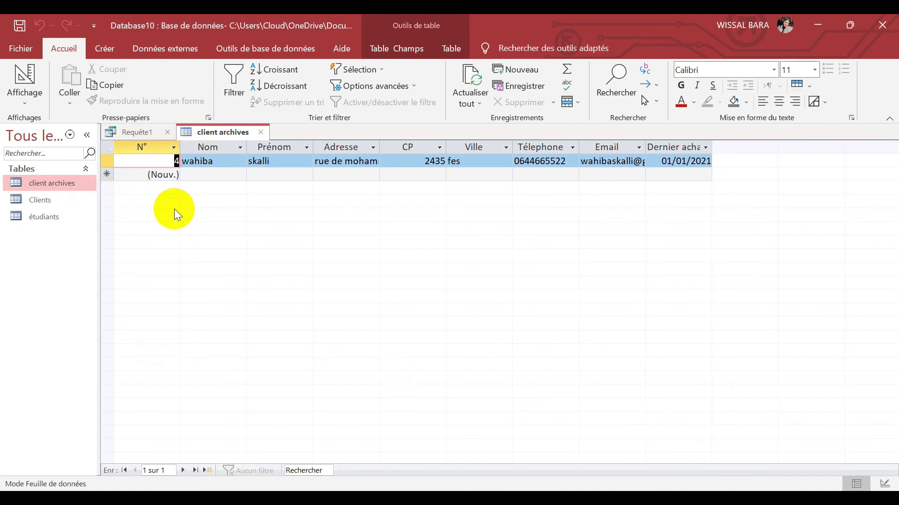
pyautogui.rightClick(206, 134)
pyautogui.click(231, 159)
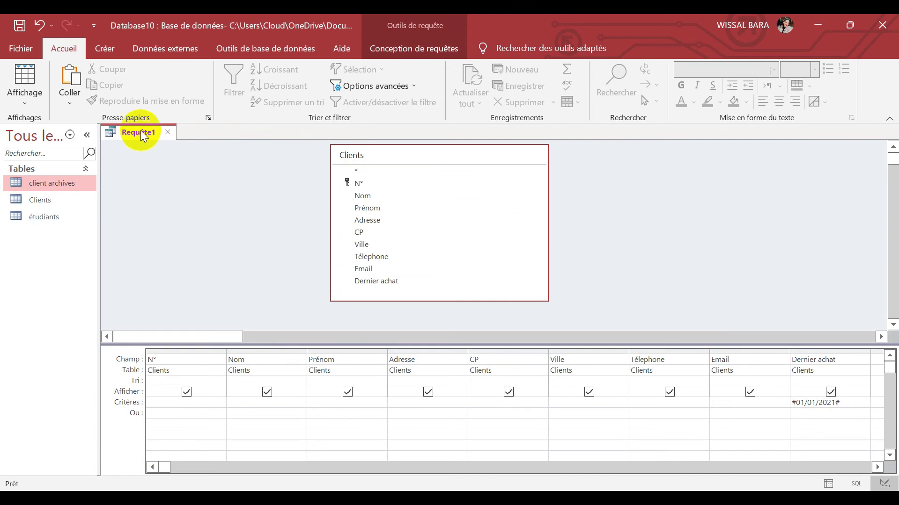
# Close the query and save it under the name "client archive 2".
pyautogui.rightClick(126, 132)
pyautogui.click(197, 180)
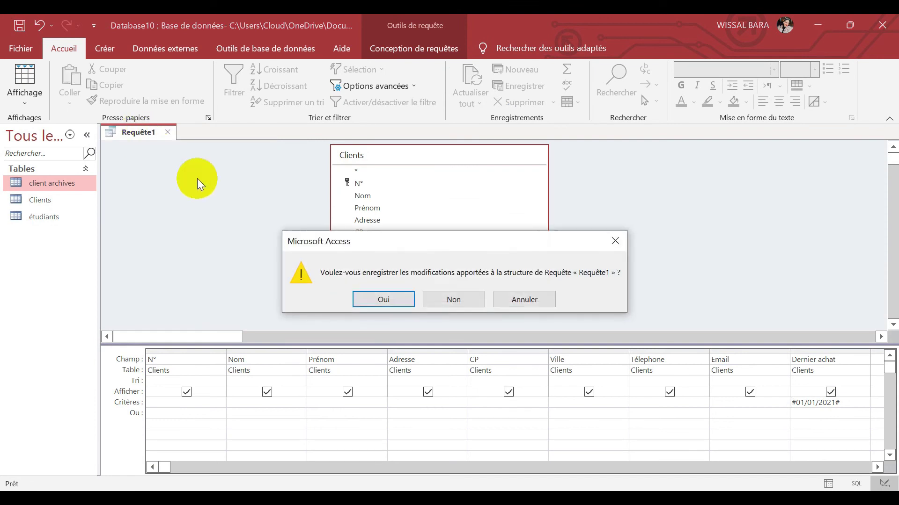
pyautogui.click(364, 299)
pyautogui.press('BackSpace')
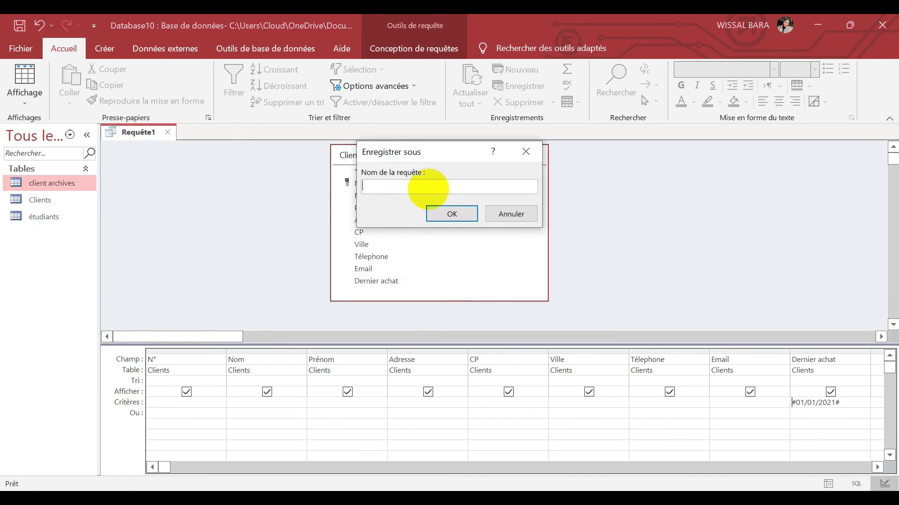
pyautogui.write('client archive 2')
pyautogui.click(439, 216)
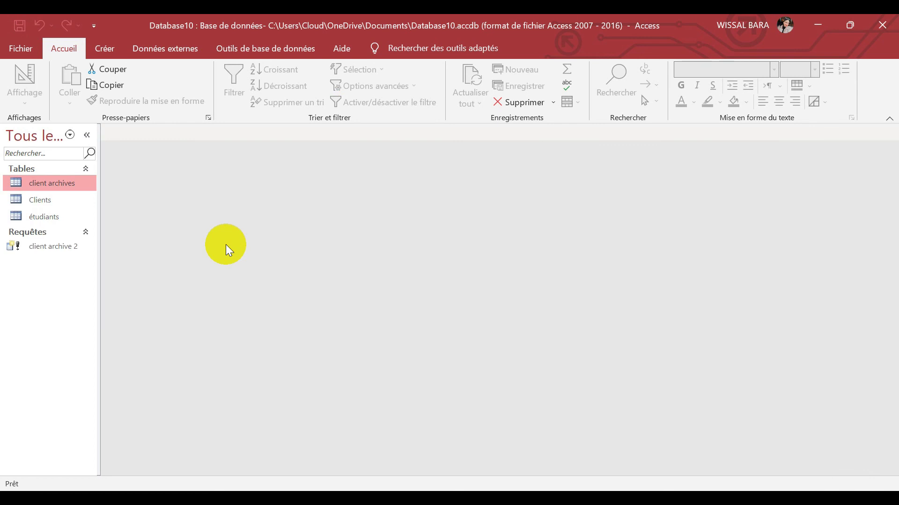
# Change the Dernier achat criterion in the client archive 2 query's design to 01/12/2021, saving and closing the query.
pyautogui.doubleClick(75, 249)
pyautogui.rightClick(75, 249)
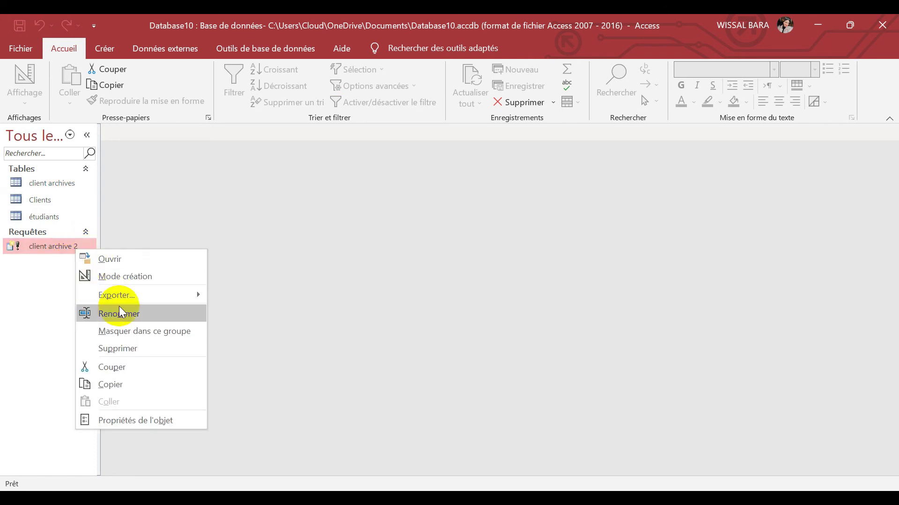
pyautogui.click(132, 279)
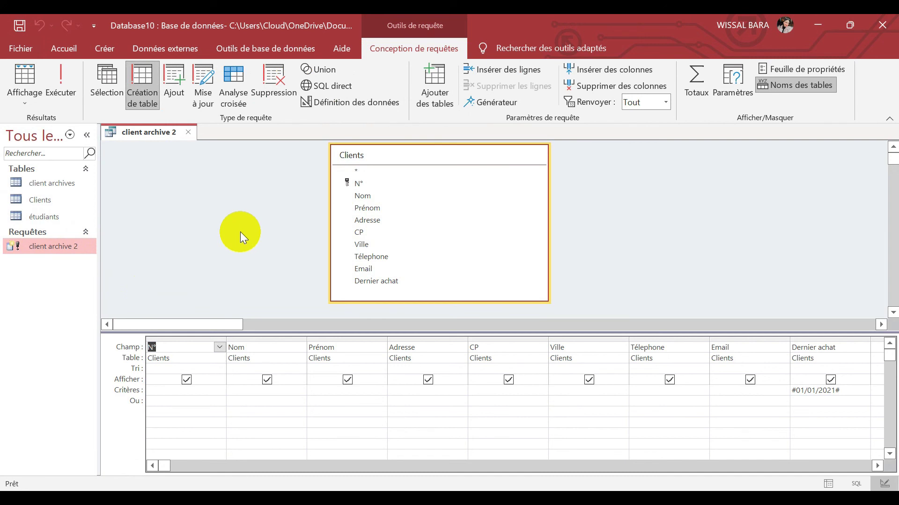
pyautogui.click(813, 390)
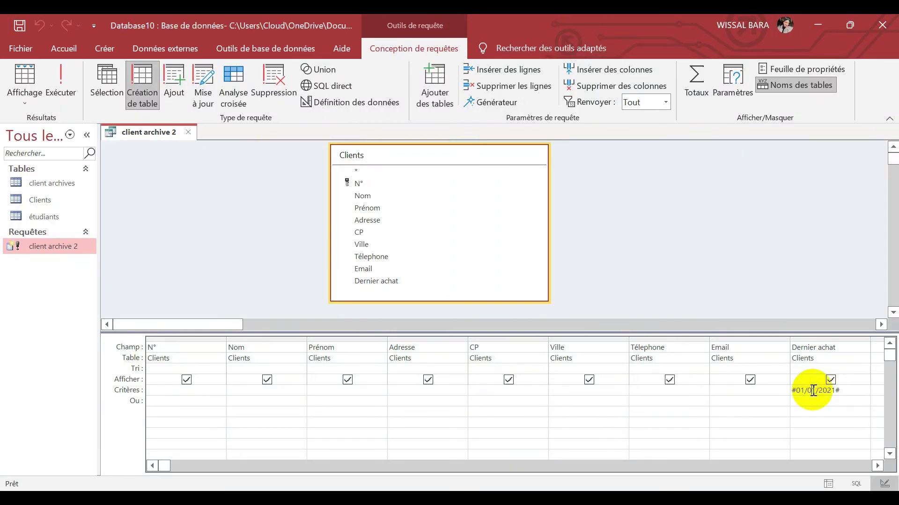
pyautogui.write('2')
pyautogui.rightClick(167, 131)
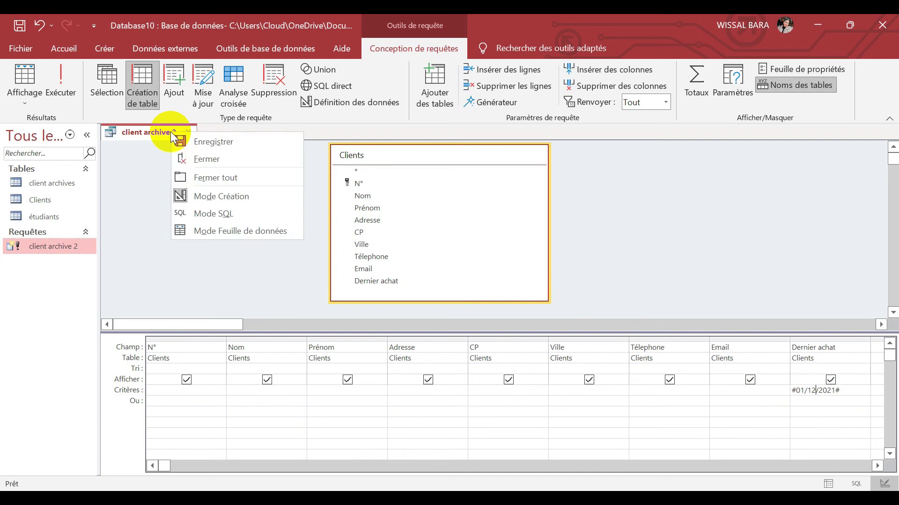
pyautogui.click(193, 161)
pyautogui.press('Return')
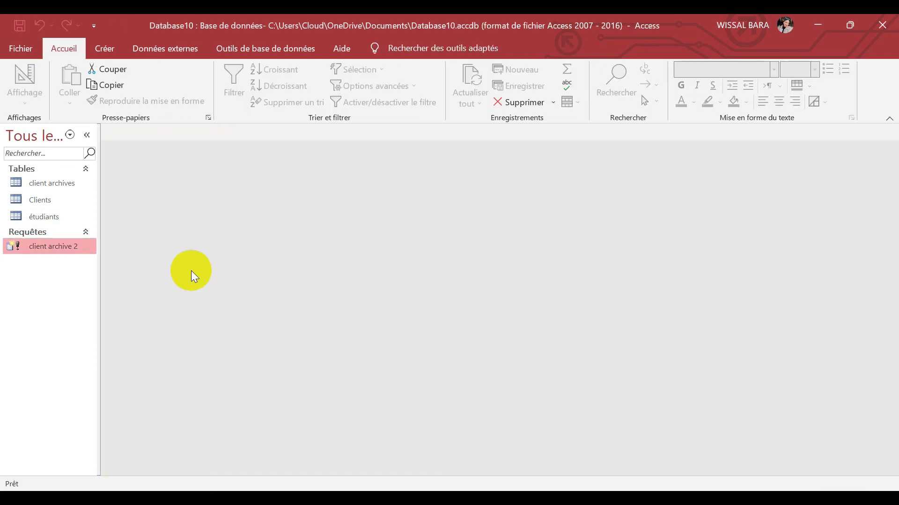
# Run the client archive 2 query, allowing it to replace the existing client archives table.
pyautogui.doubleClick(63, 246)
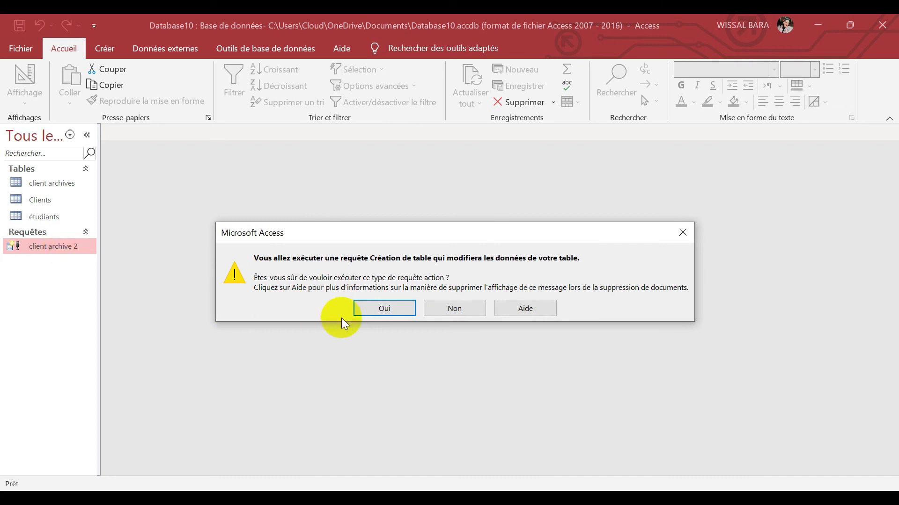
pyautogui.click(382, 309)
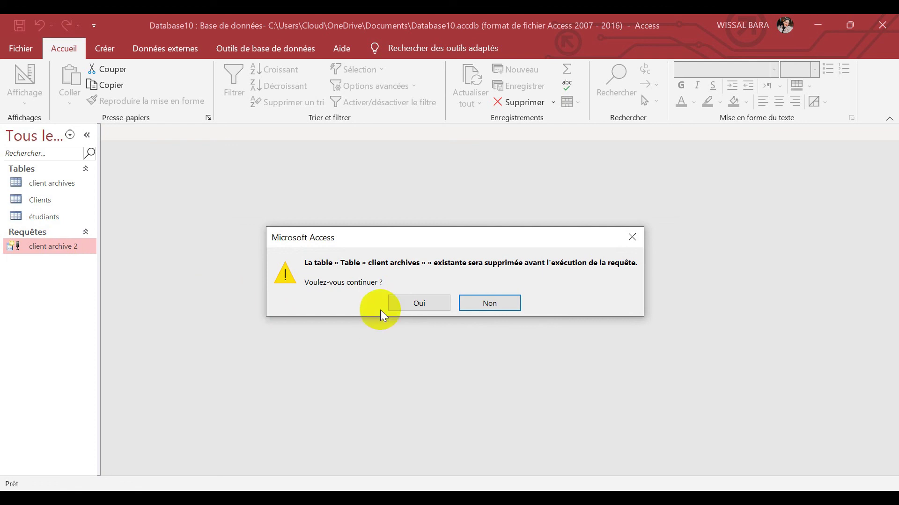
pyautogui.click(412, 303)
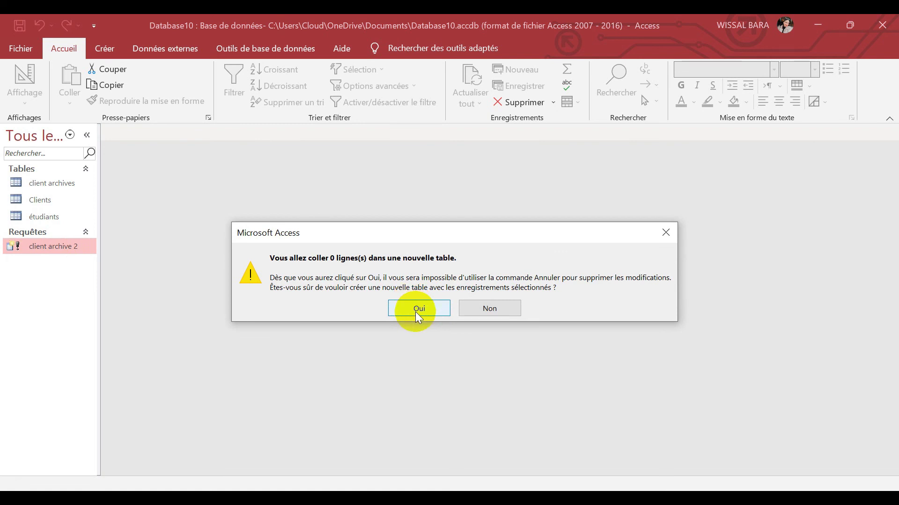
pyautogui.click(414, 310)
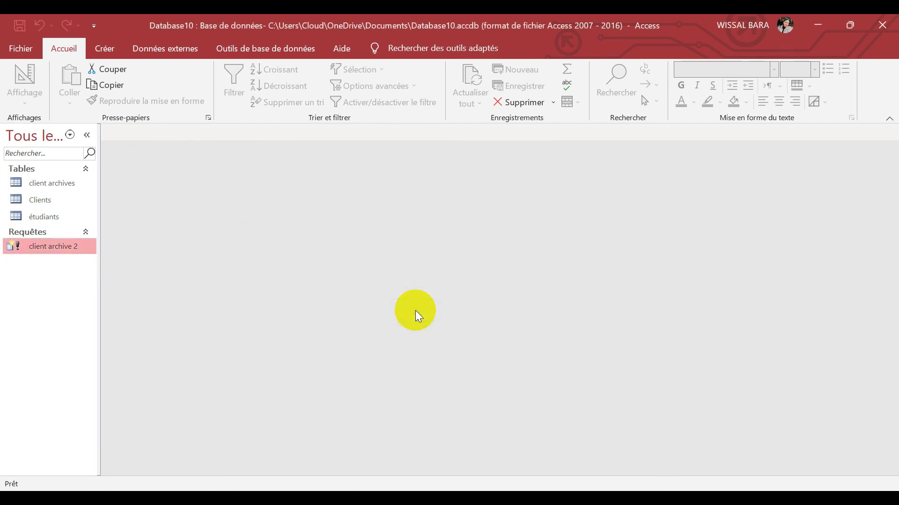